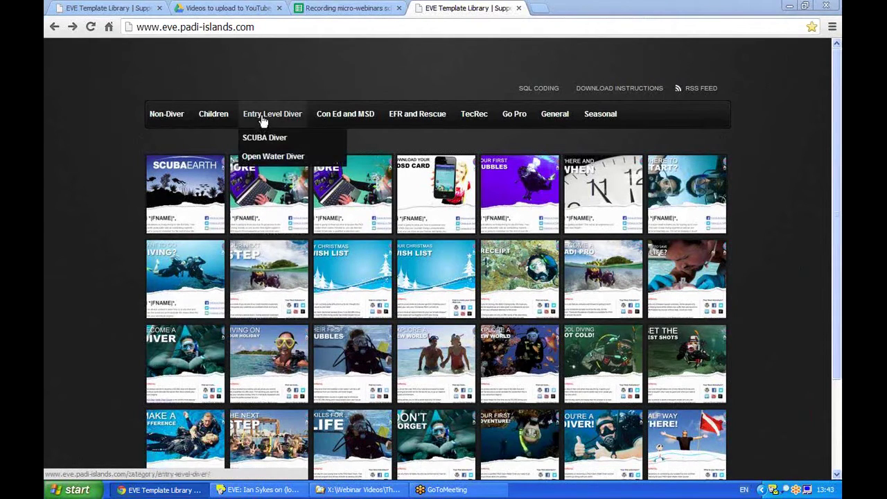
- Open the 'Thank you for booking on a course' template under Entry Level Diver > Open Water Diver
left_click_drag(271, 28, 135, 28)
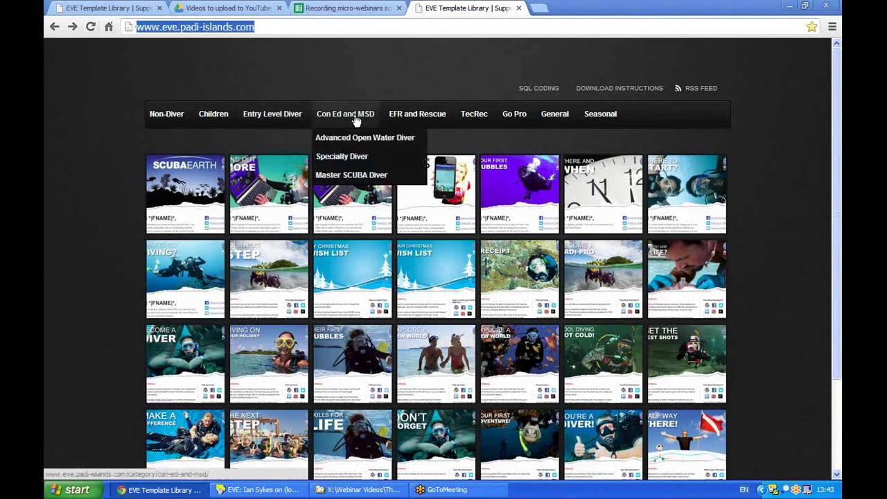
mouse_move(290, 117)
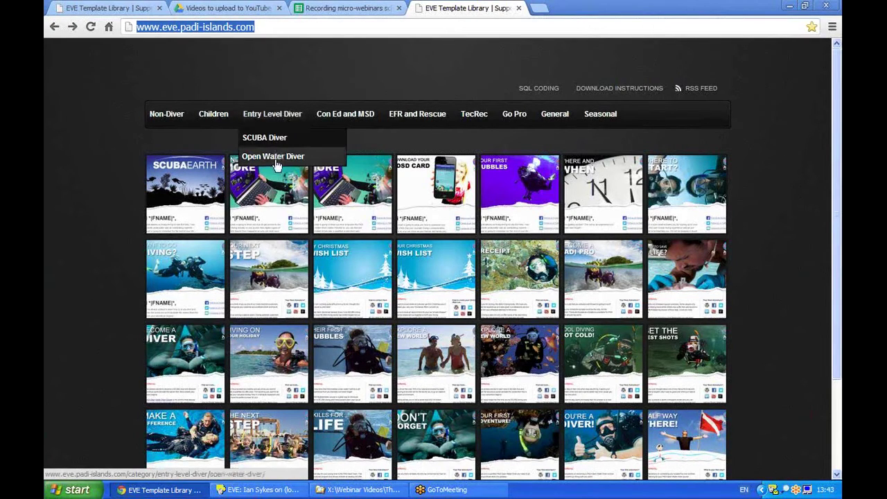
left_click(276, 157)
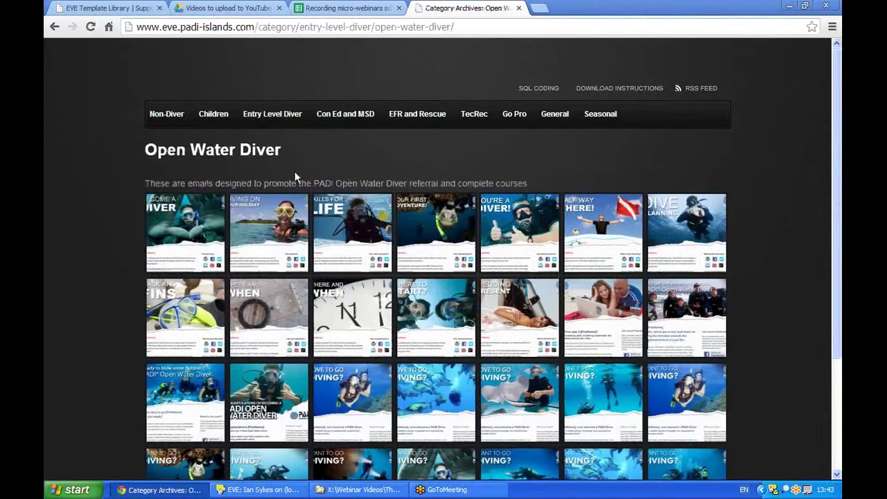
left_click(419, 325)
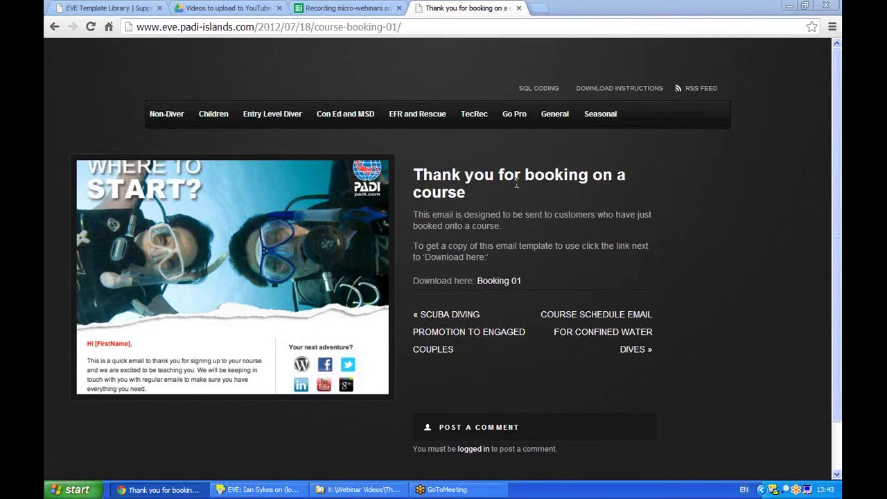
- Open the Booking 01 template page, copy its web address, and launch EVE Agent
left_click(497, 282)
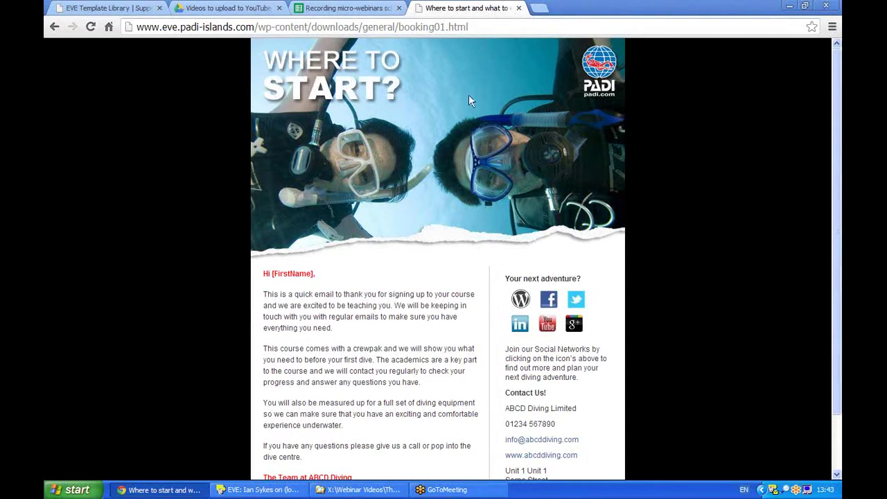
left_click_drag(491, 26, 152, 179)
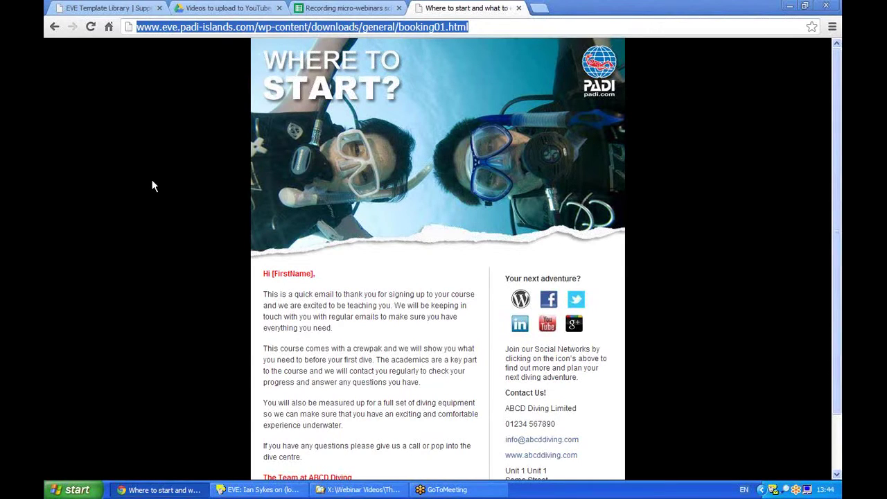
right_click(218, 30)
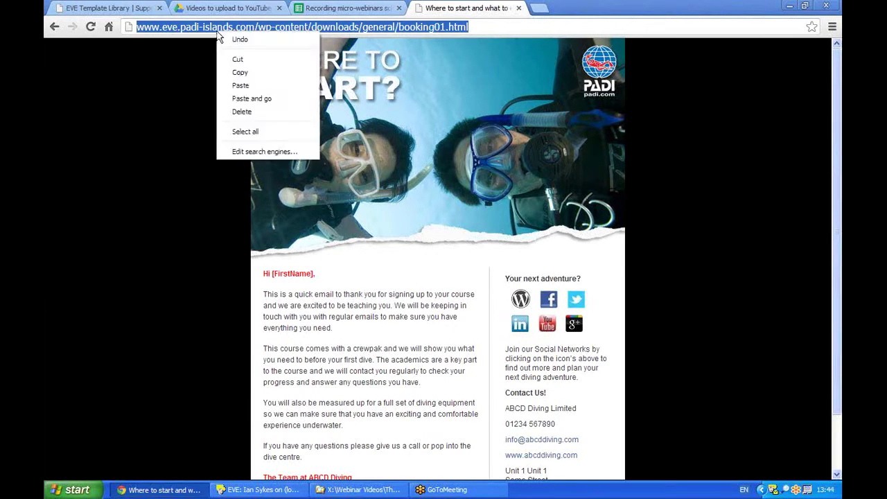
left_click(246, 74)
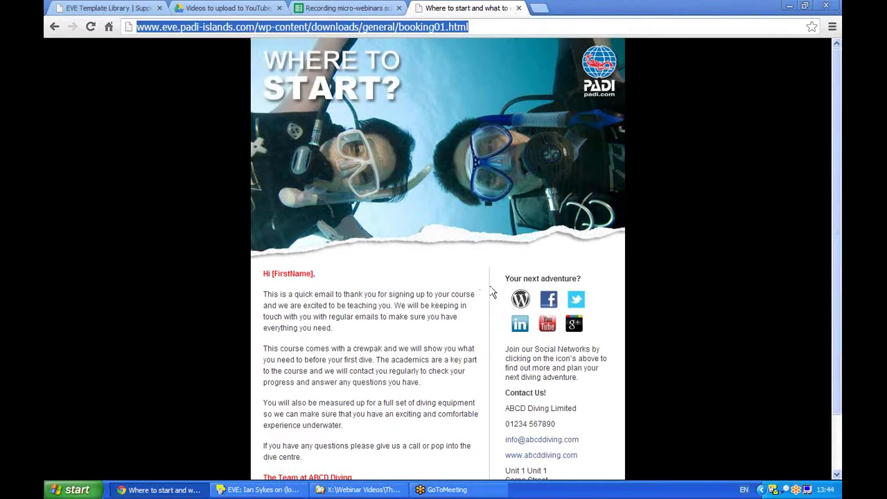
double_click(770, 489)
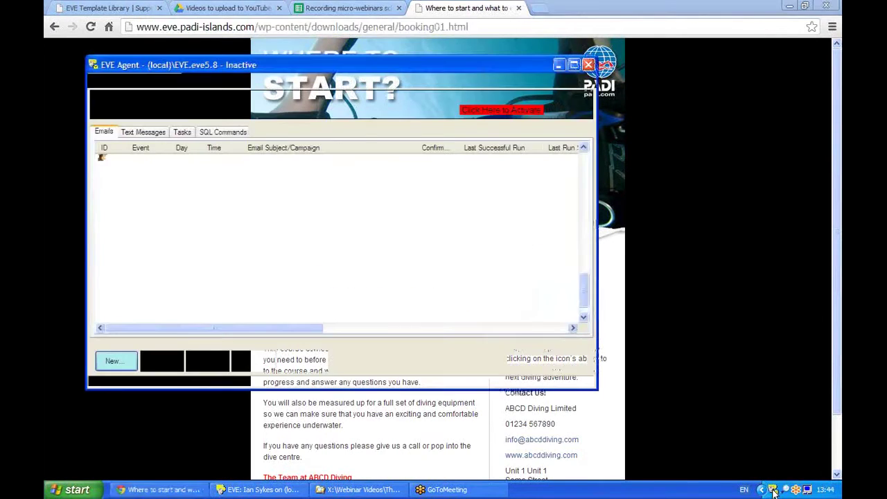
- Create a new email job sent via Mail Chimp and start a campaign from a pre-defined template
left_click(113, 361)
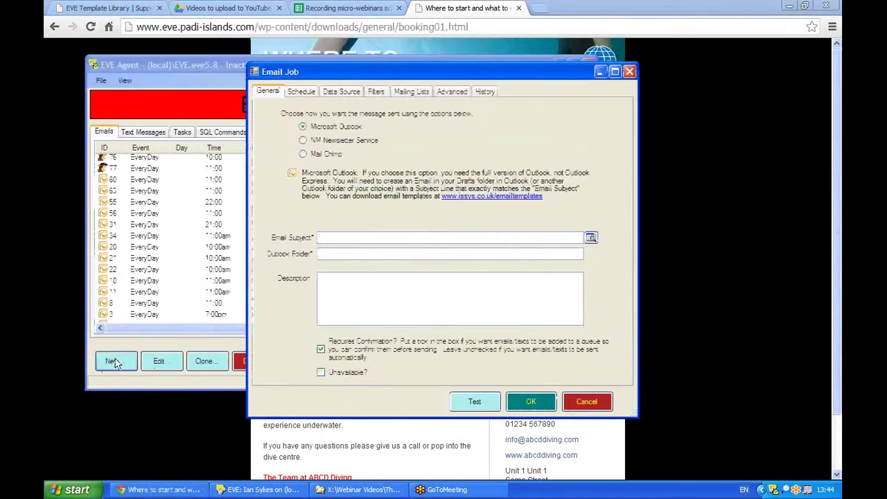
left_click(313, 155)
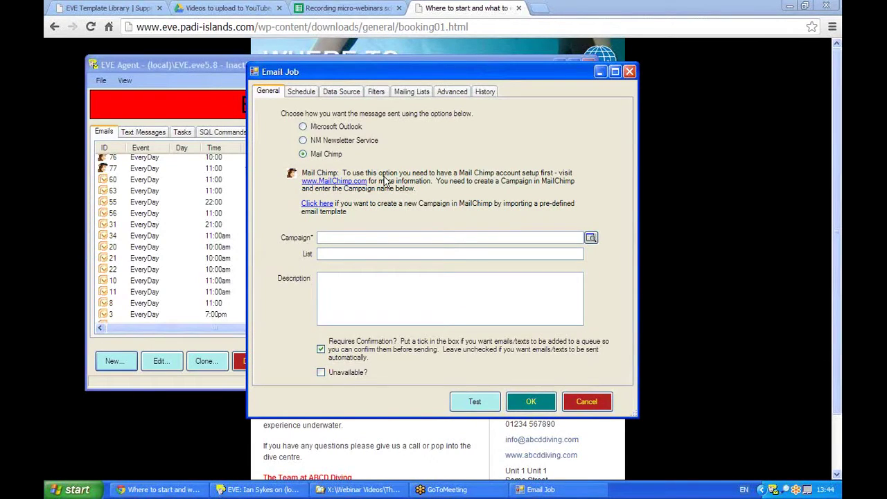
left_click(319, 203)
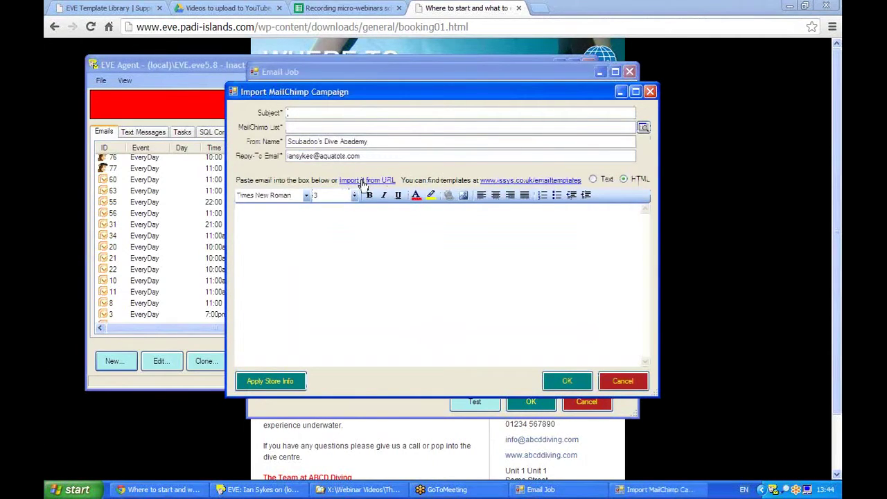
- Import Booking 01 from its copied URL, accepting the pre-filled store email, website, name and phone
left_click(362, 182)
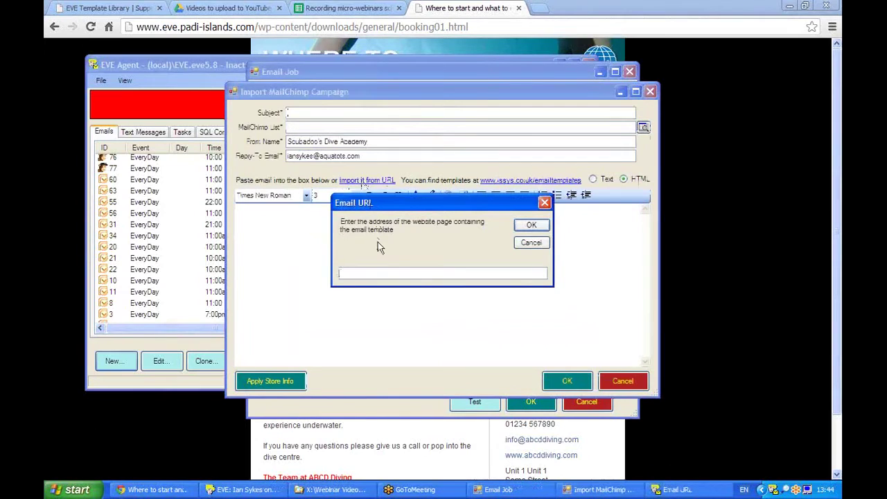
key("ctrl+v")
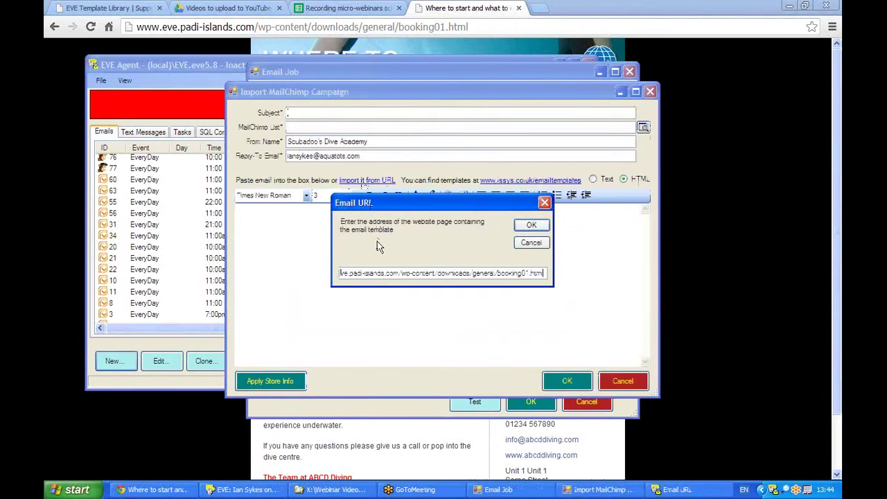
left_click(532, 227)
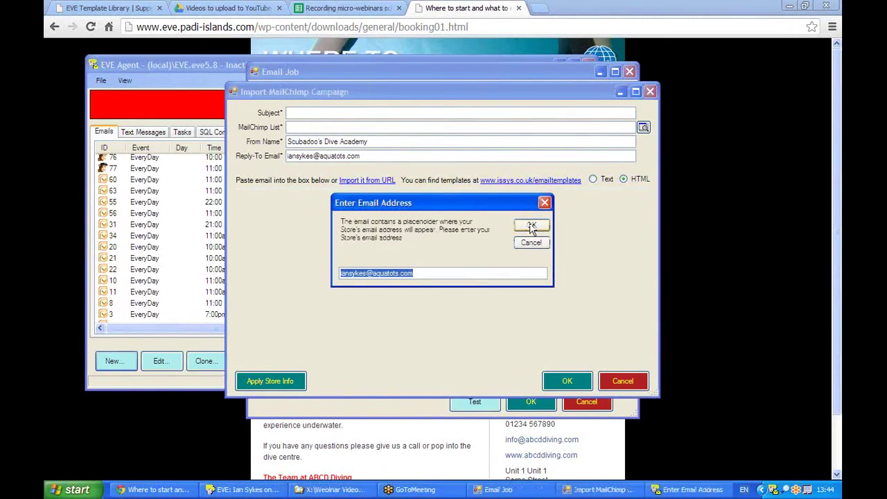
left_click(532, 226)
left_click(532, 227)
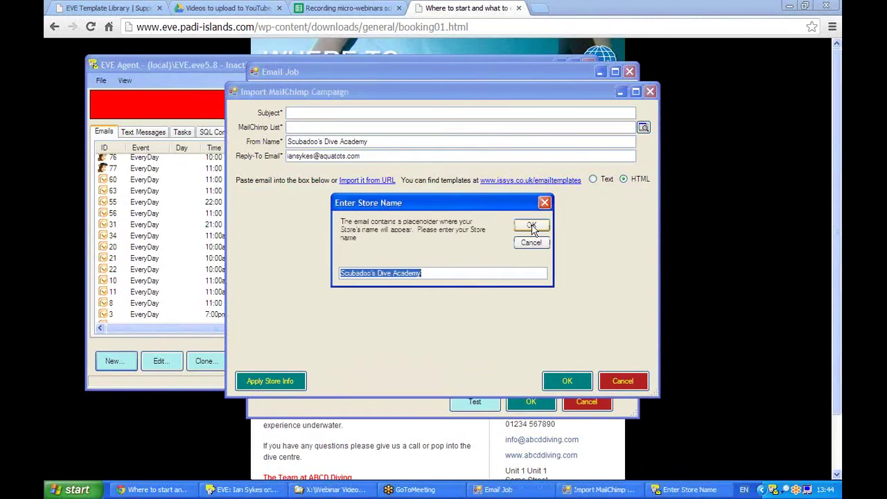
left_click(532, 227)
left_click(531, 227)
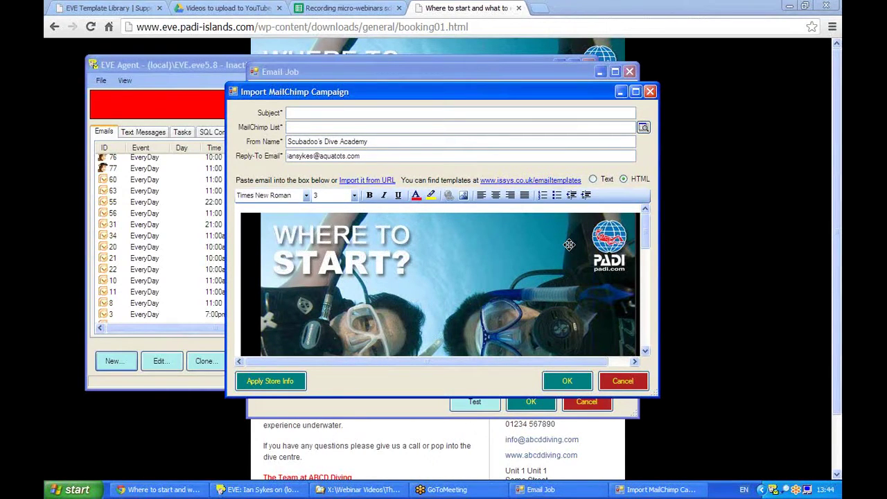
- Check the email's contact lines, then delete the WordPress icon from its social links
left_click_drag(641, 229, 646, 291)
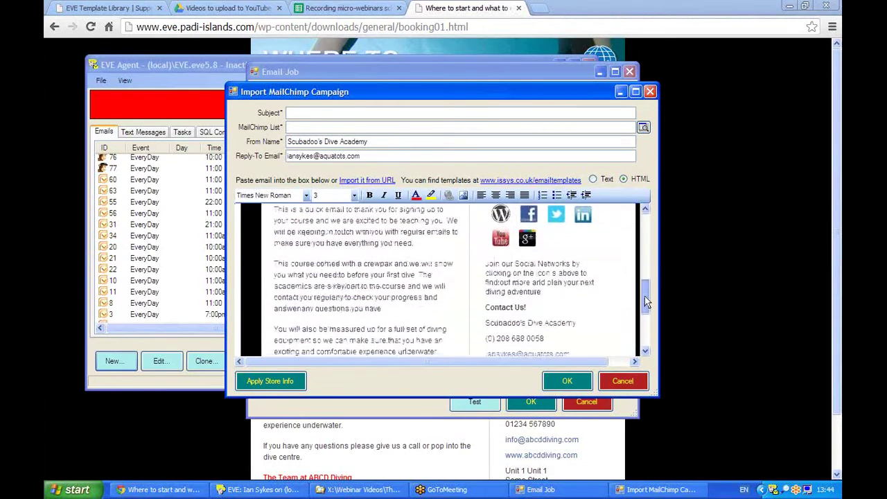
left_click(484, 310)
left_click_drag(484, 310, 572, 350)
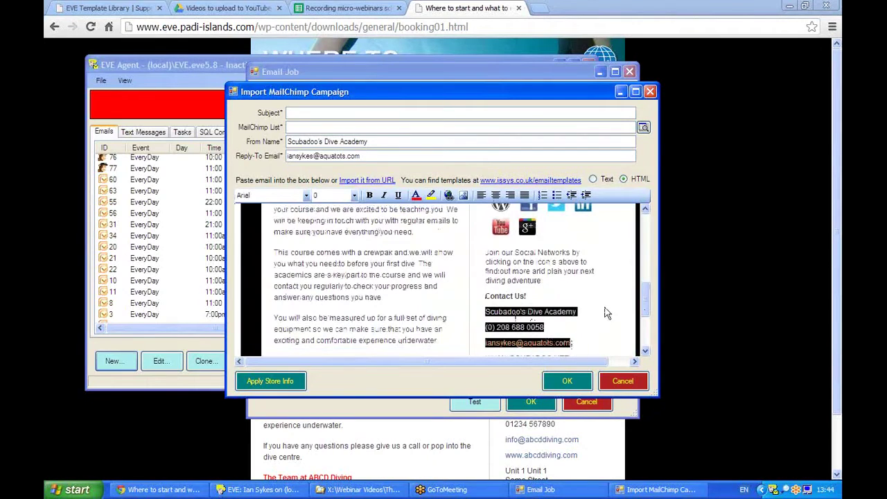
left_click_drag(647, 303, 642, 276)
left_click(499, 299)
key("Delete")
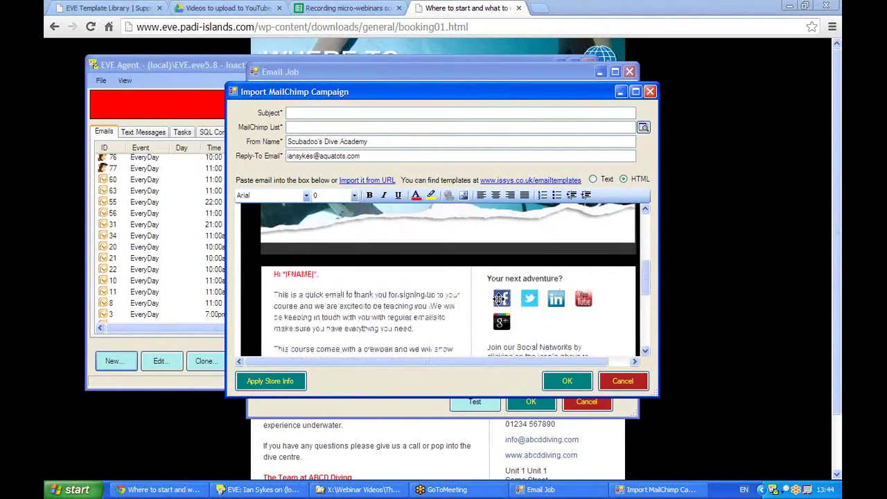
double_click(499, 299)
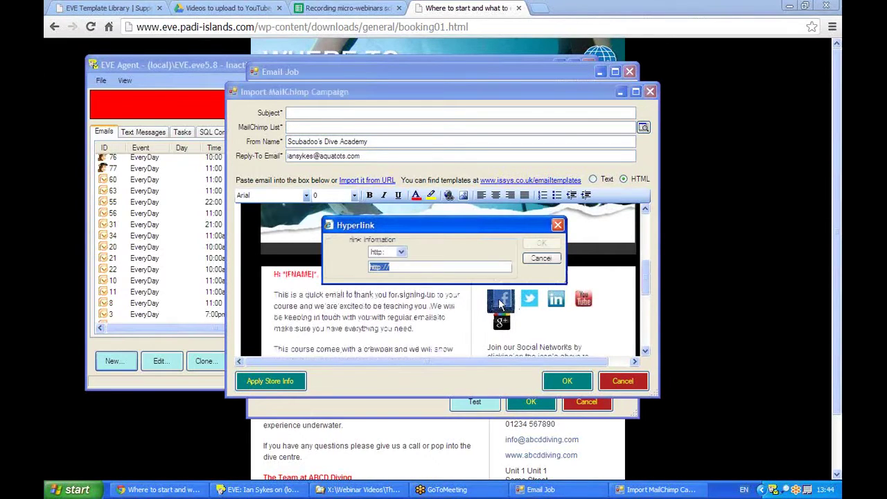
left_click(399, 267)
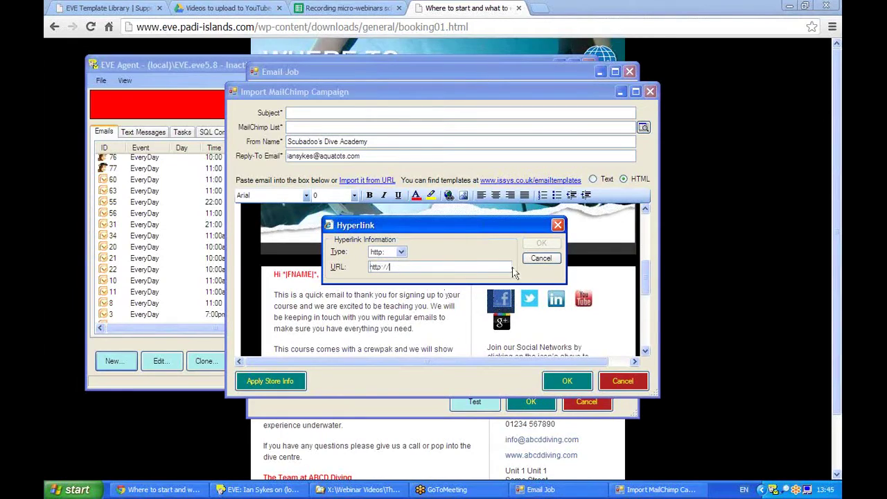
left_click(541, 259)
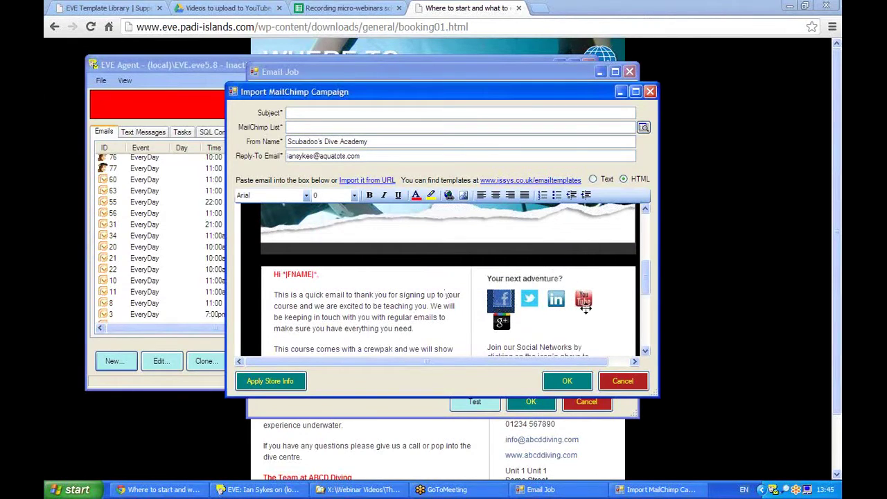
double_click(582, 303)
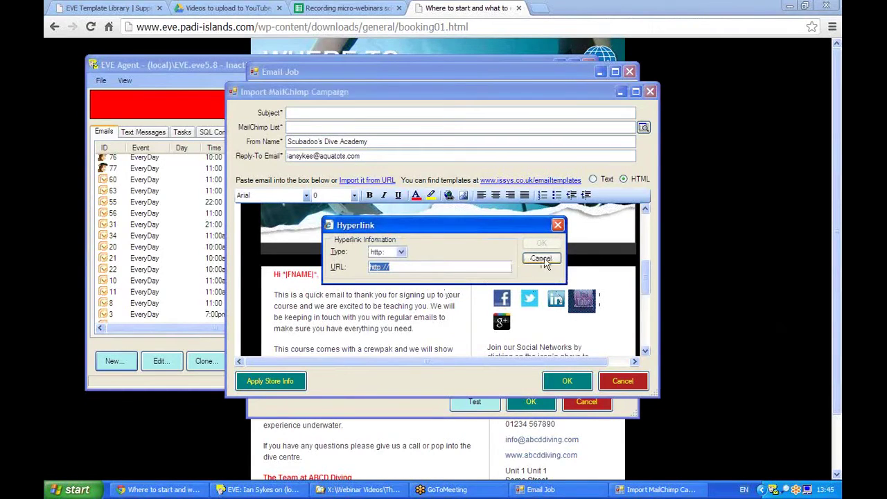
left_click(542, 258)
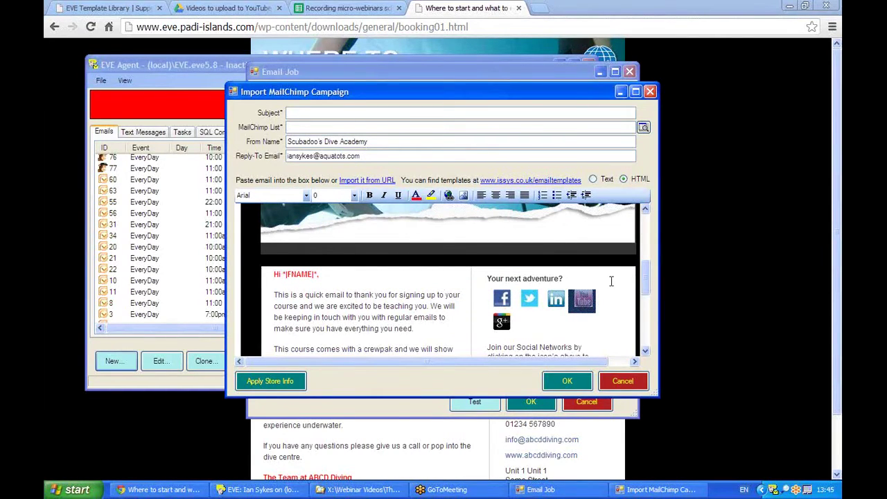
left_click_drag(323, 274, 275, 276)
left_click(373, 281)
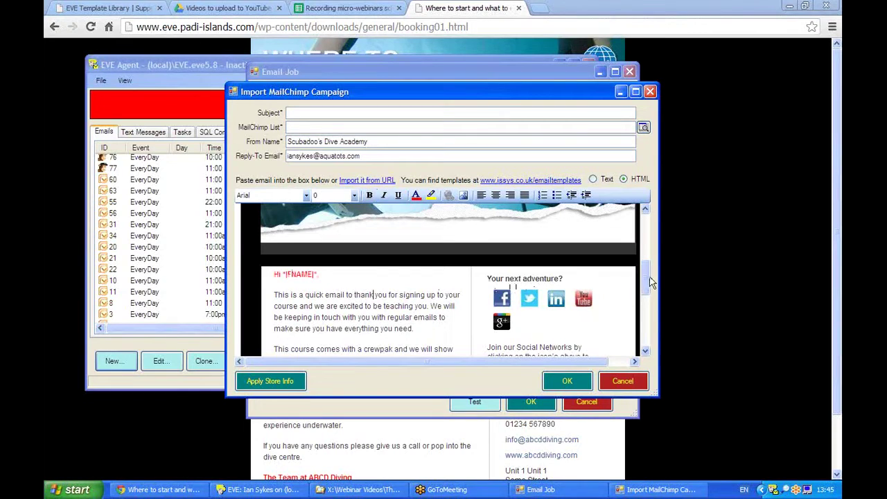
left_click_drag(645, 284, 641, 316)
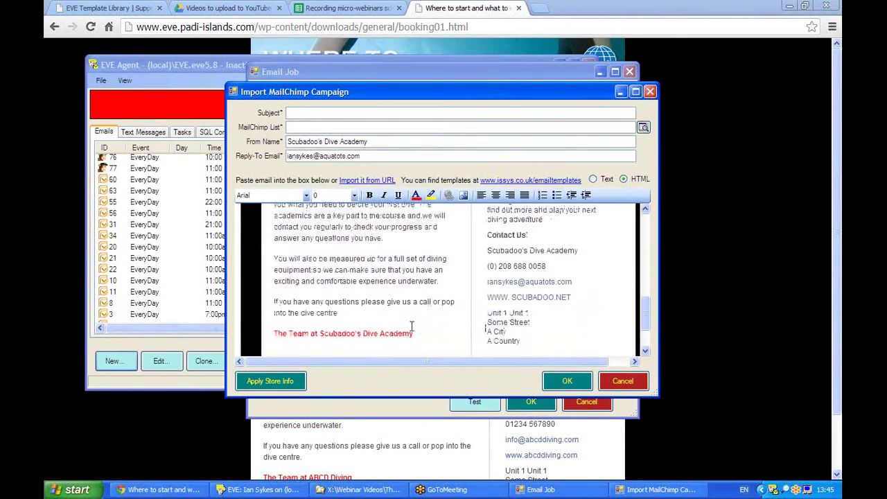
left_click_drag(517, 340, 455, 311)
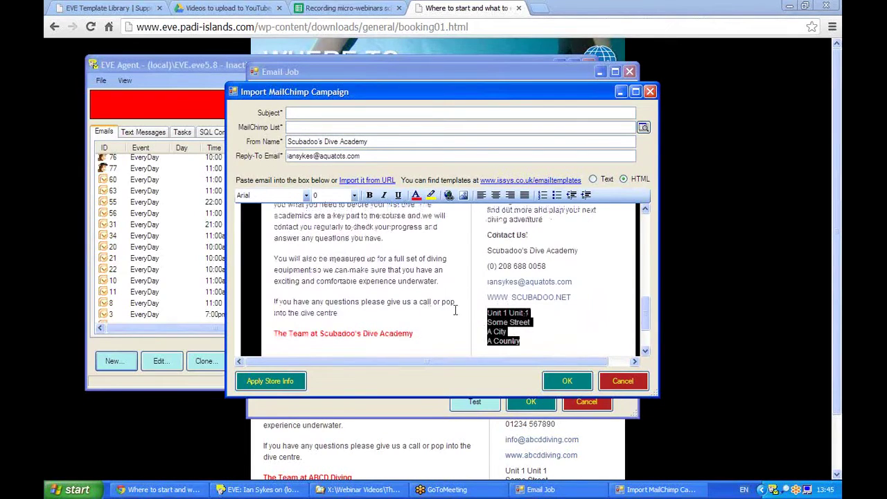
left_click_drag(288, 258, 366, 262)
right_click(339, 257)
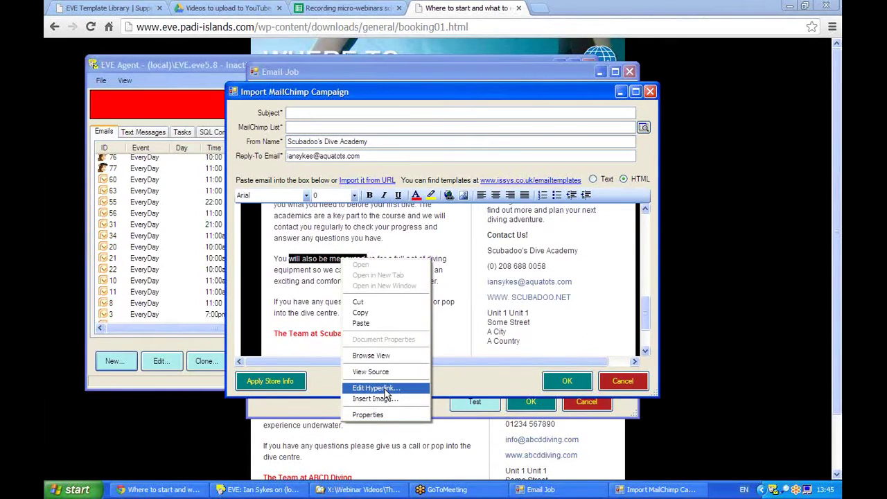
left_click(645, 222)
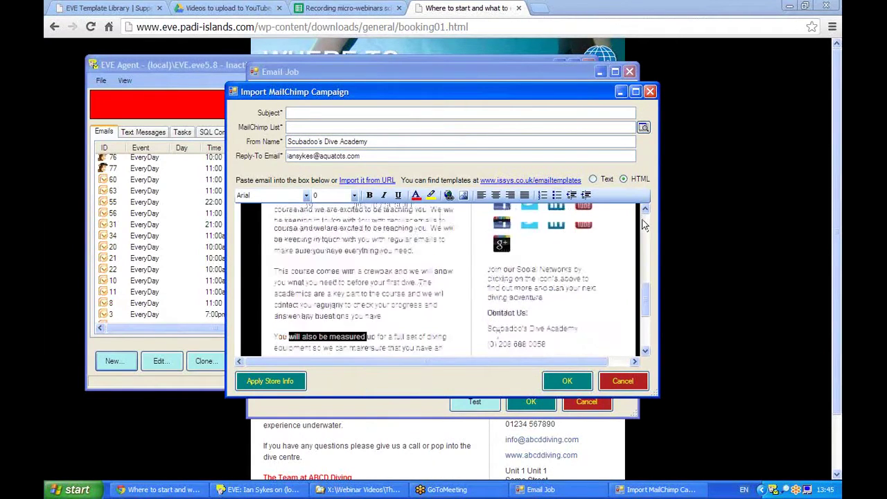
left_click(643, 222)
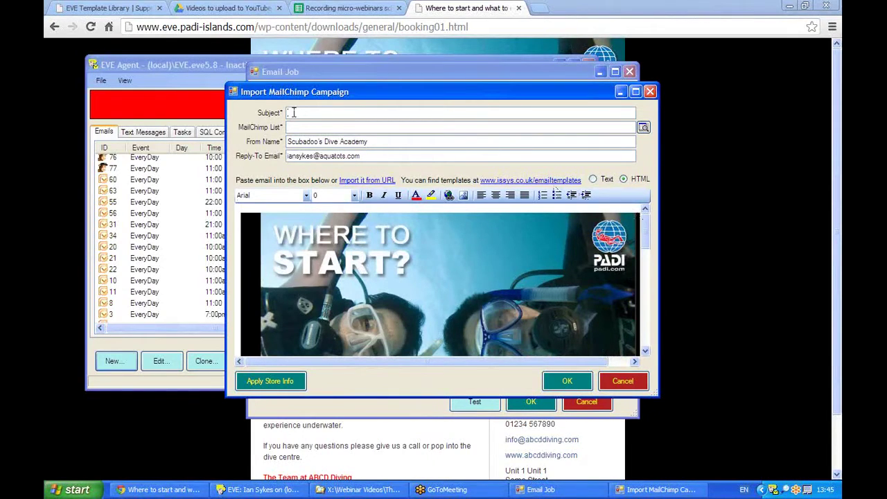
- Set subject 'Thanks for booking OW with ABCD Diving', list ABCD Diving, and the new info reply-to address
type("hanks for booking OWwith")
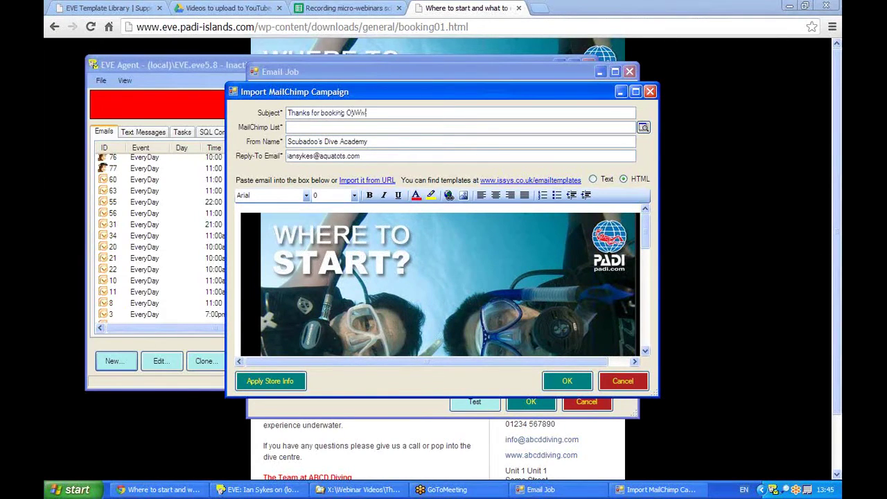
type(" ABCD Diving")
left_click(643, 129)
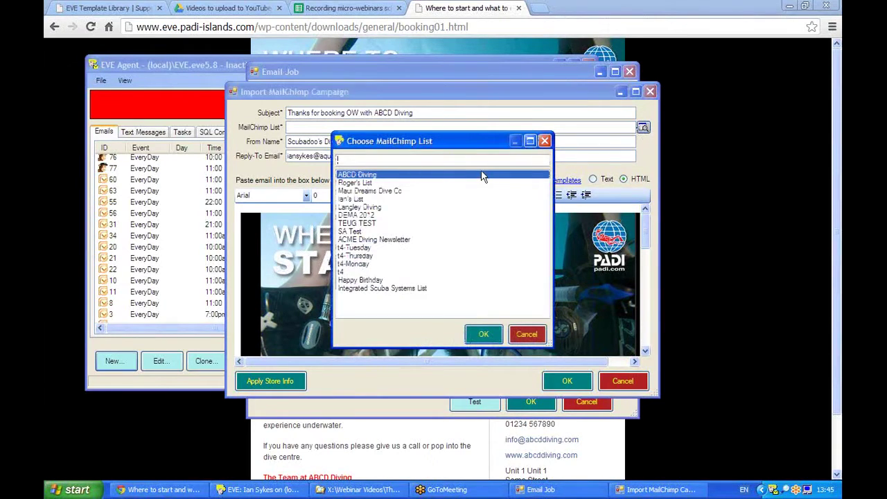
double_click(367, 177)
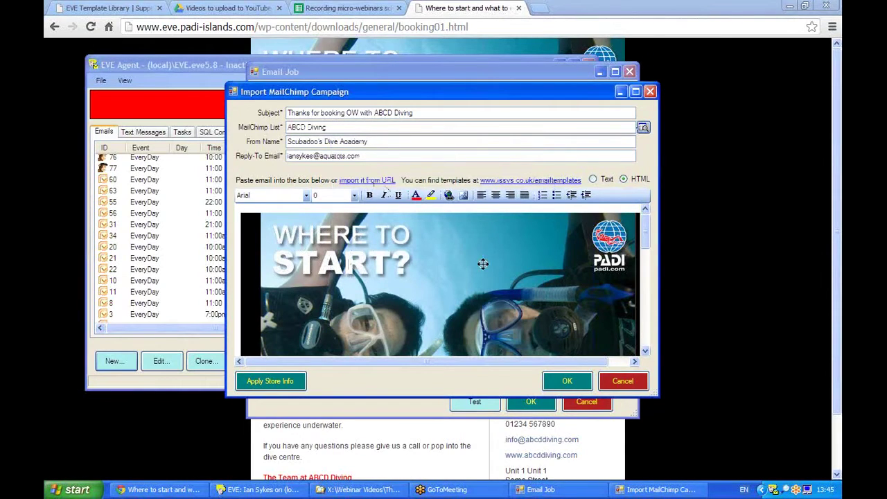
left_click_drag(374, 155, 260, 156)
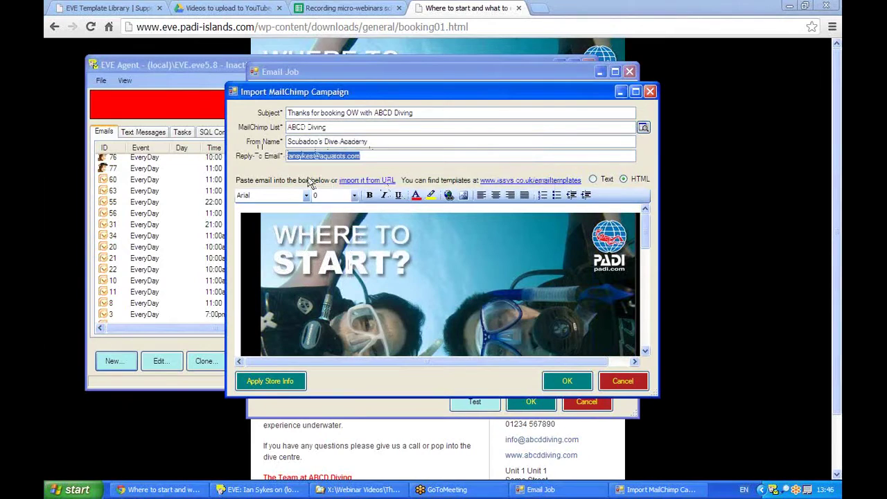
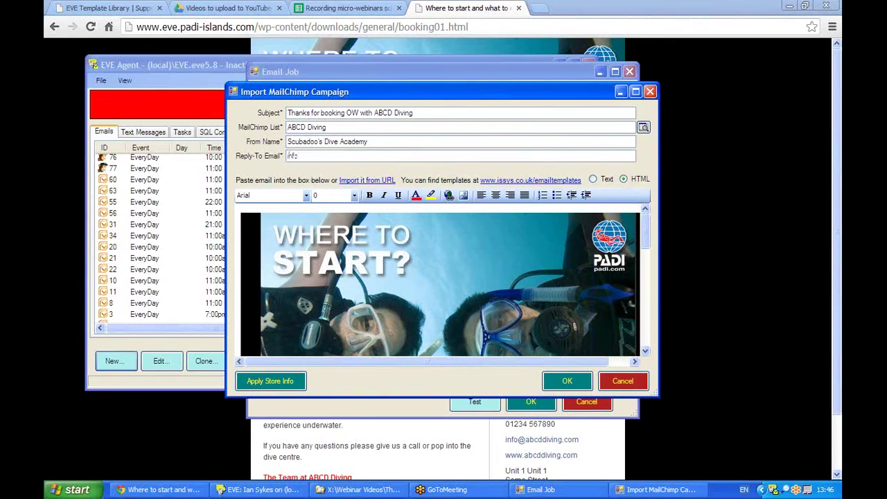
left_click(566, 384)
- Look over the template page in the browser, then restore the EVE Agent windows
left_click(672, 242)
left_click_drag(837, 249, 834, 231)
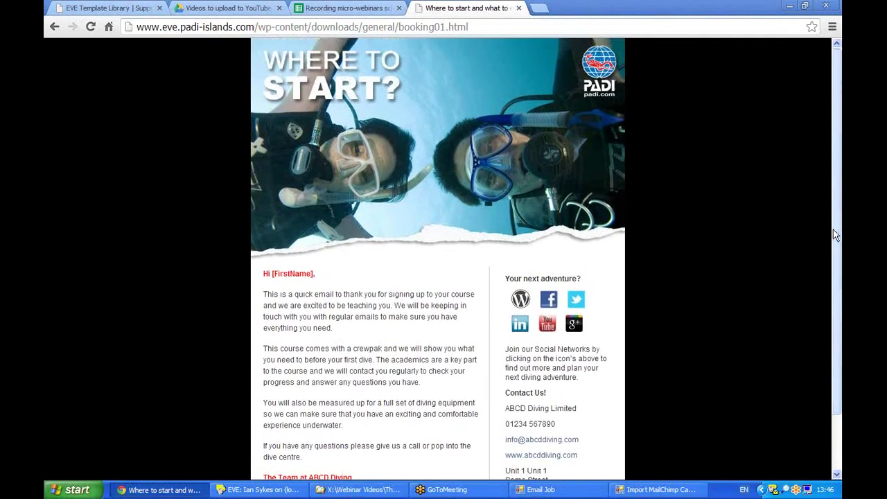
left_click_drag(836, 234, 836, 234)
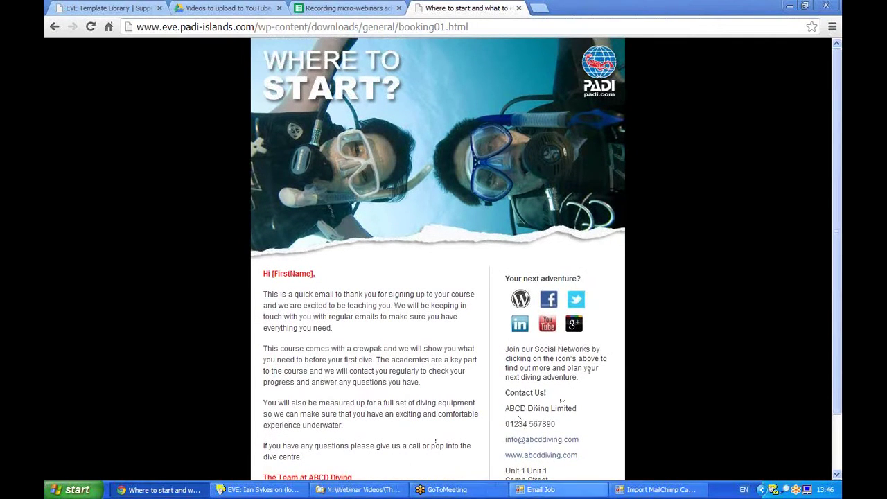
left_click(775, 490)
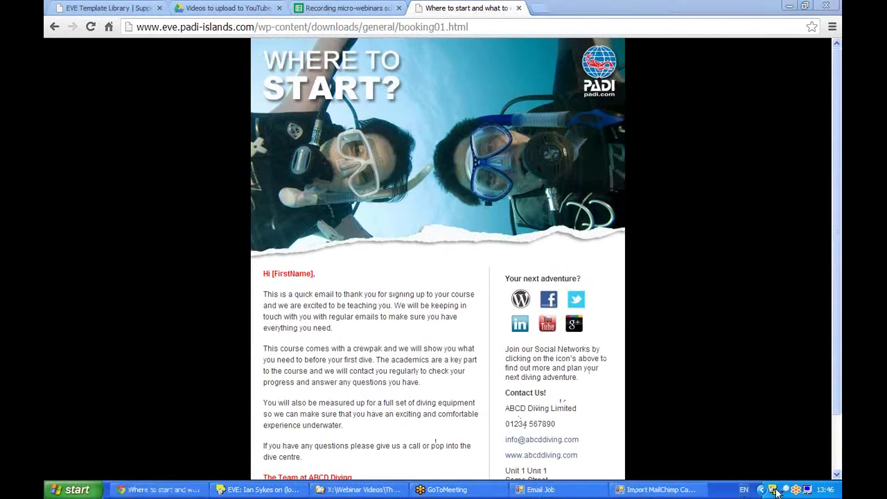
left_click(776, 491)
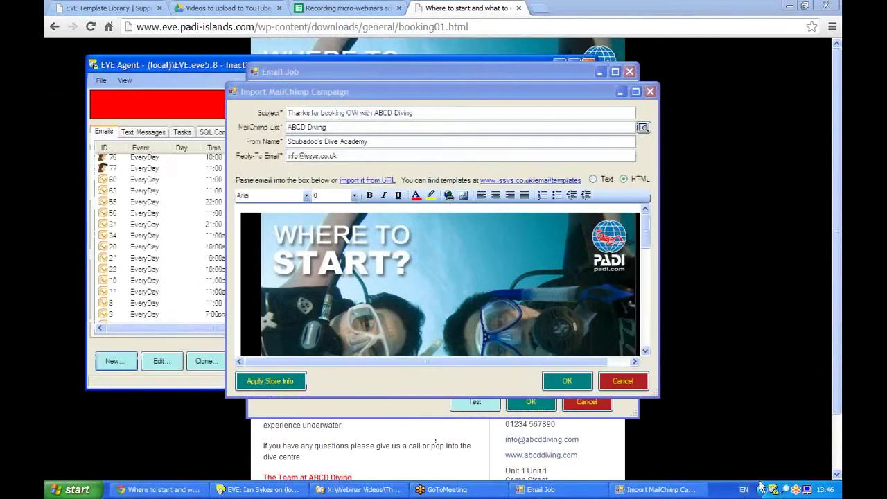
- Confirm the imported campaign, turn off Requires Confirmation, and describe the job as 'On day of an OW booking'
left_click(567, 381)
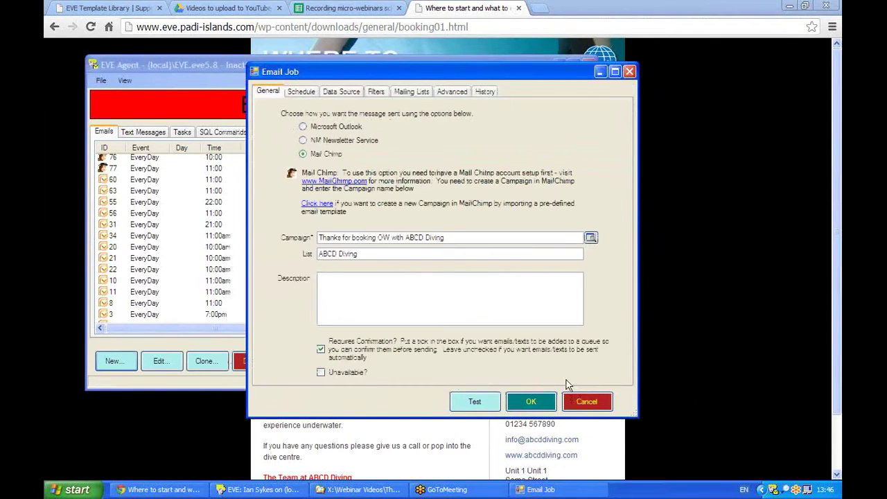
left_click(322, 350)
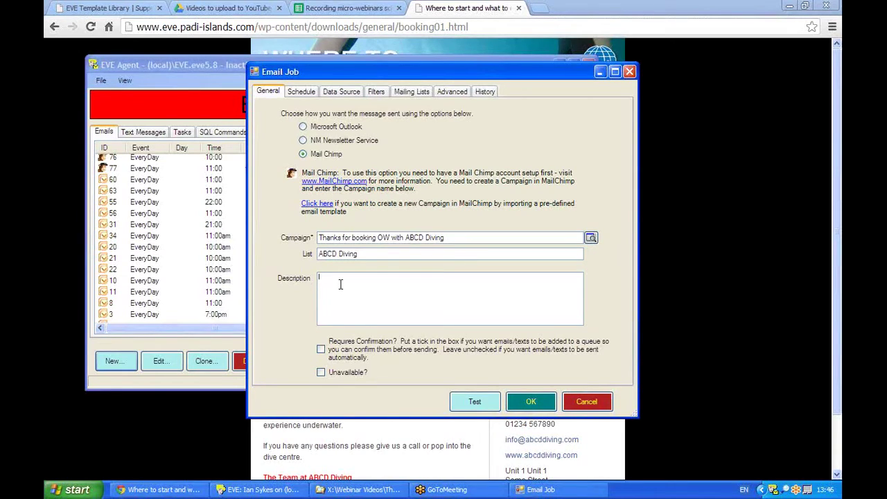
type("Dr")
type(" day of an OW")
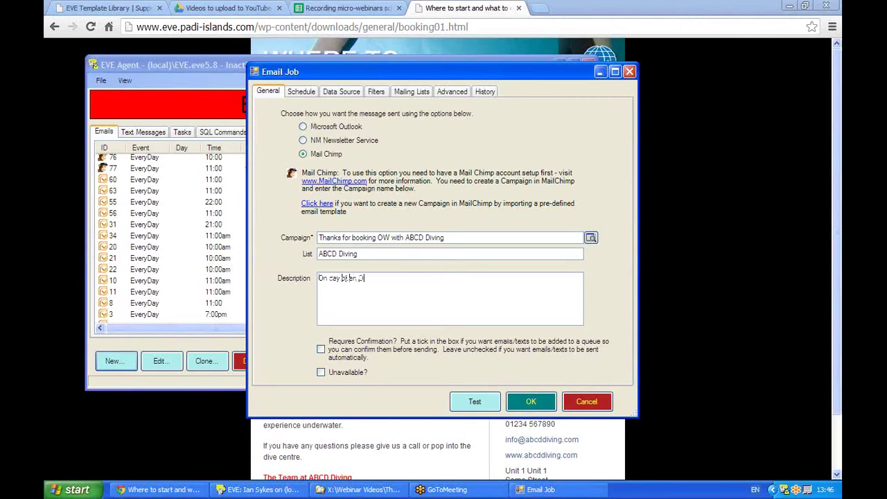
type(" bbbking,")
- Dismiss the missing-date warning, check the Every Day schedule, and show the Data Source page
left_click(292, 94)
left_click(337, 92)
left_click(369, 94)
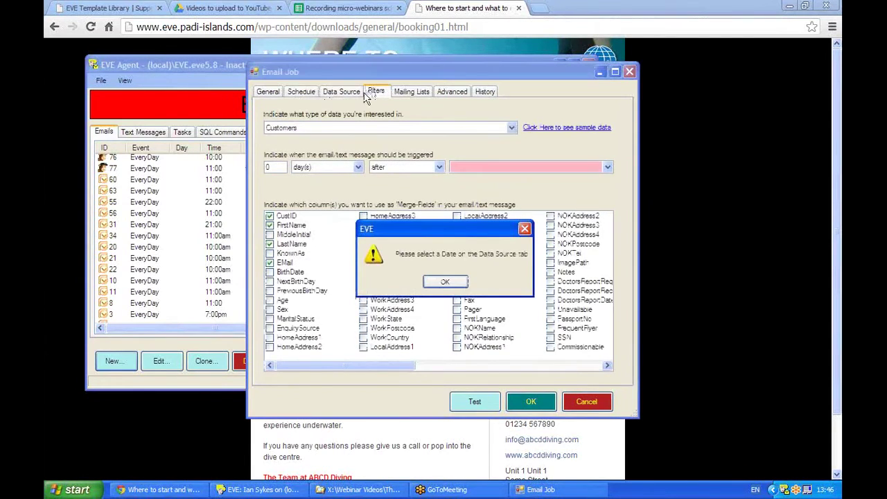
left_click(458, 281)
left_click(295, 91)
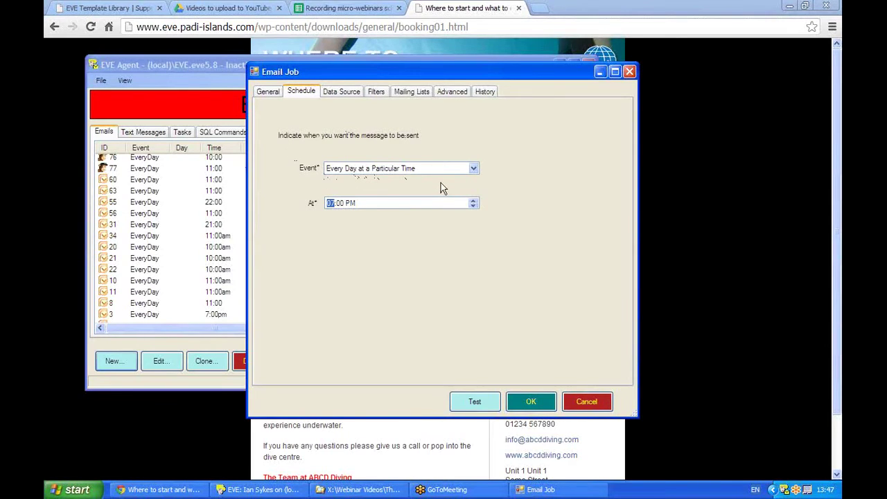
left_click(342, 92)
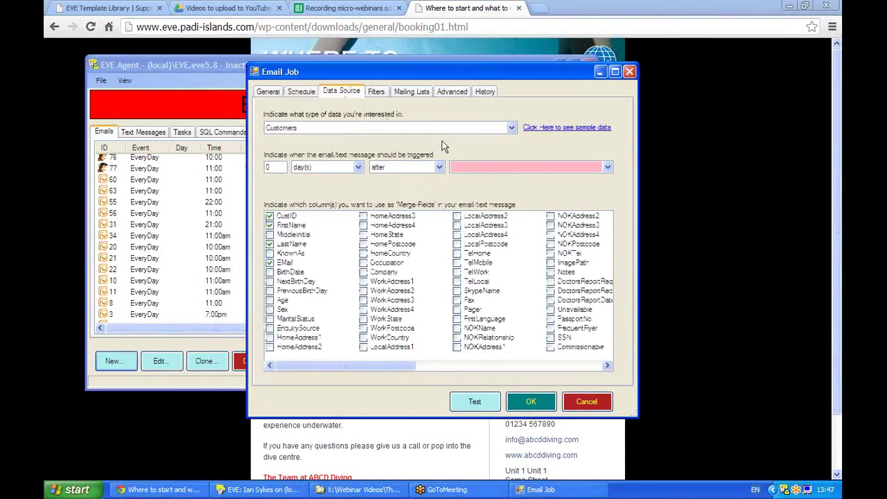
- Switch the data type to CourseEnrollments, triggered 0 days after CreationDate, leaving MiddleInitial unticked
left_click(511, 129)
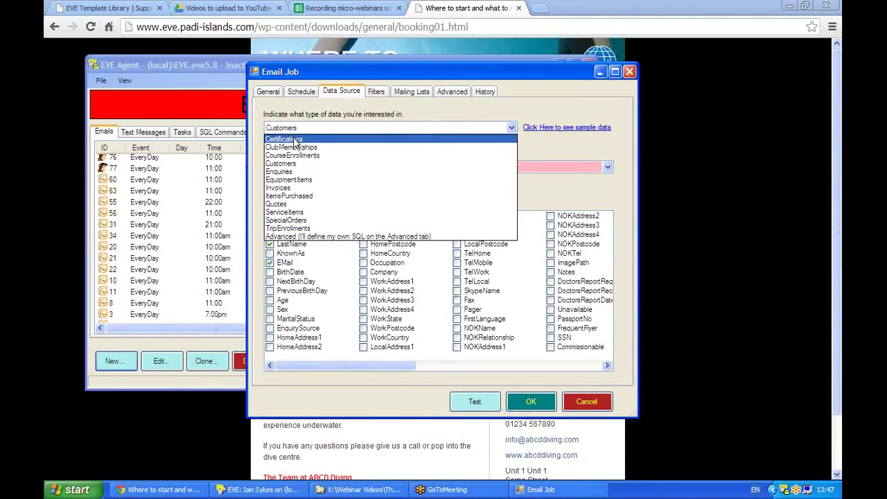
left_click(323, 157)
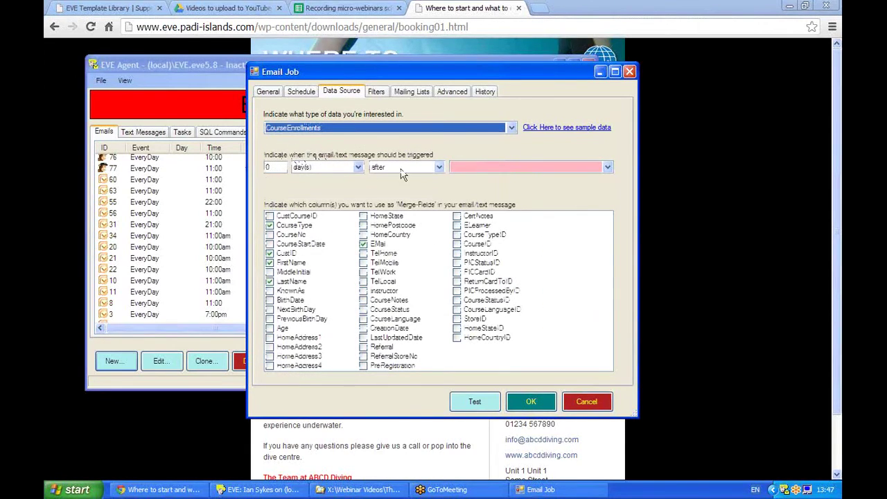
left_click(607, 168)
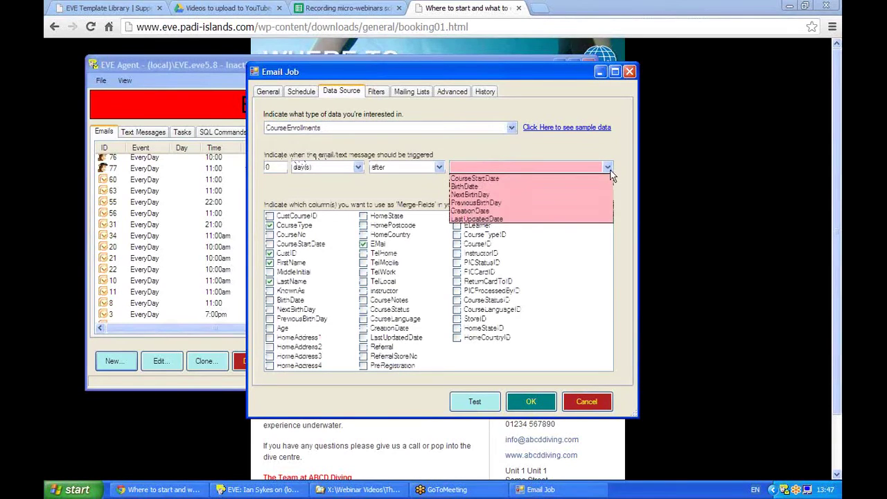
left_click(490, 212)
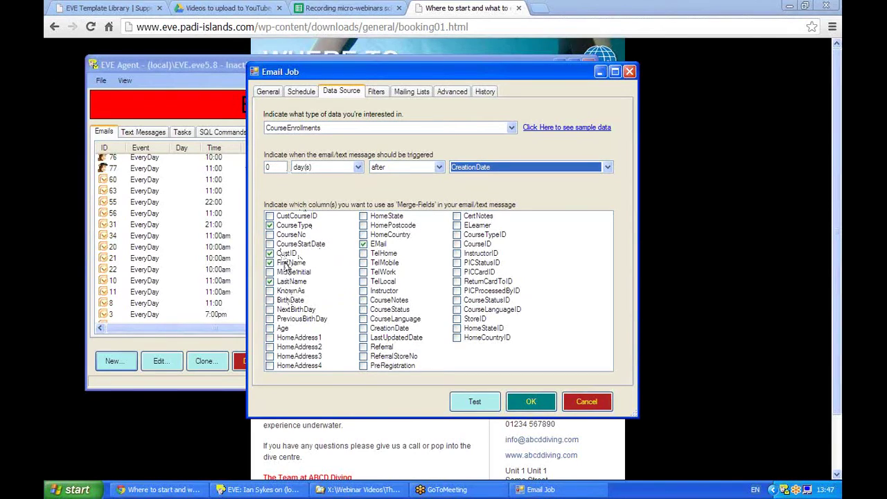
left_click(286, 271)
left_click(286, 271)
- Add a first filter: CourseType Equal To Open Water
left_click(374, 93)
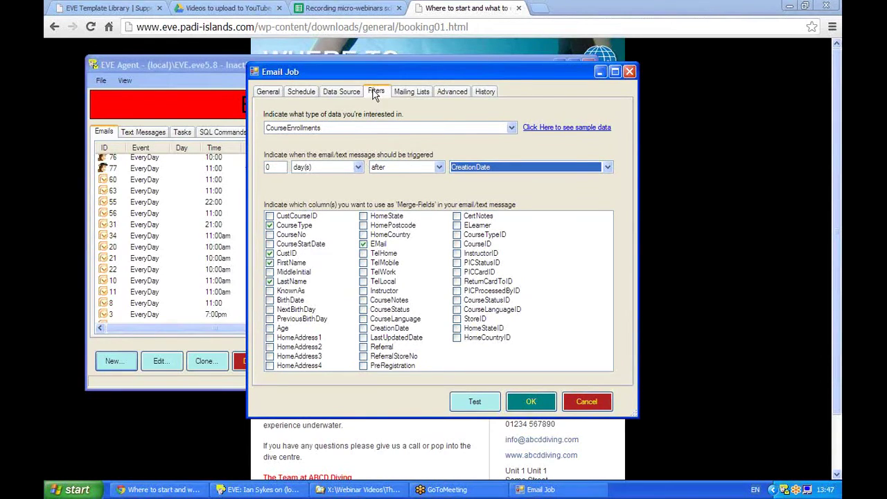
left_click(400, 146)
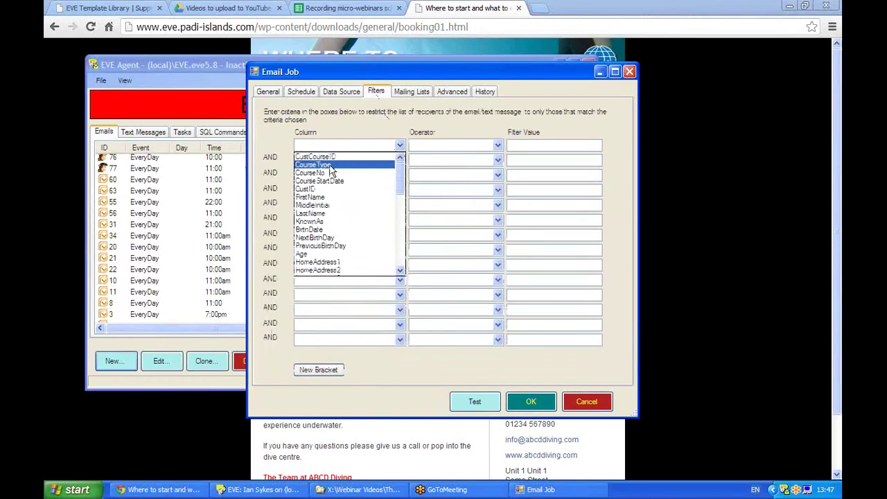
left_click(331, 169)
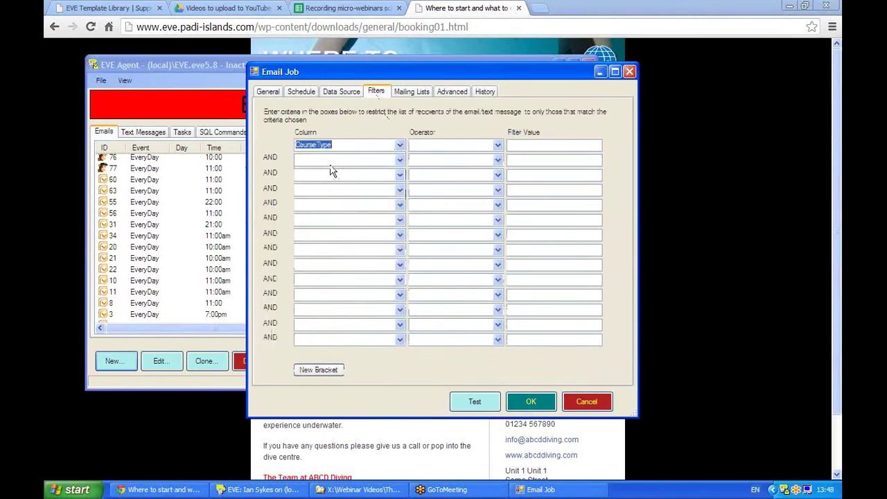
left_click(497, 153)
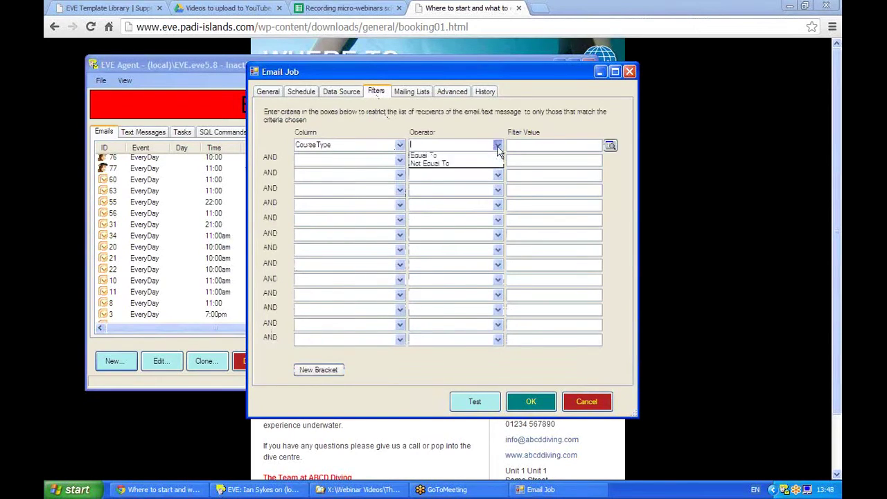
left_click(443, 156)
left_click(609, 145)
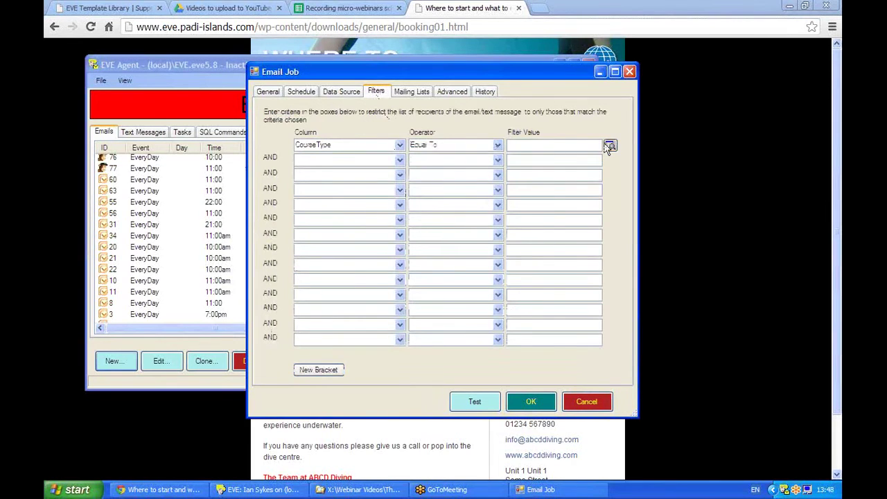
scroll(546, 291, "down", 20)
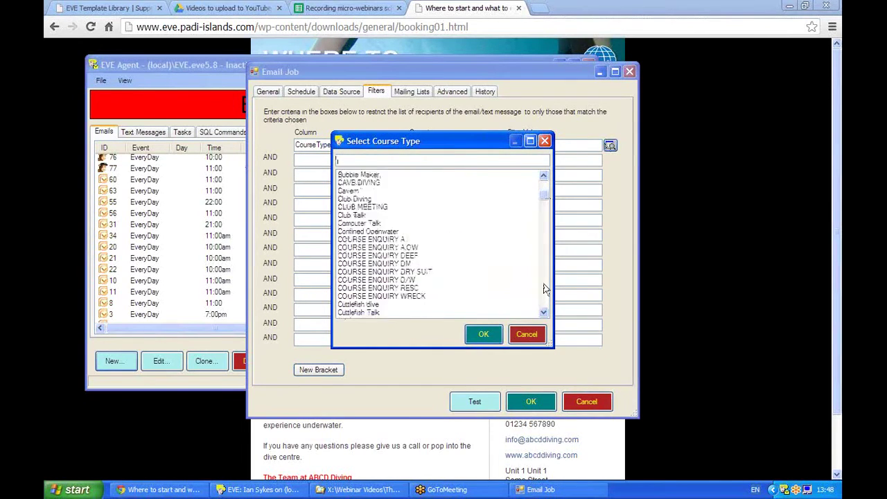
scroll(546, 288, "down", 15)
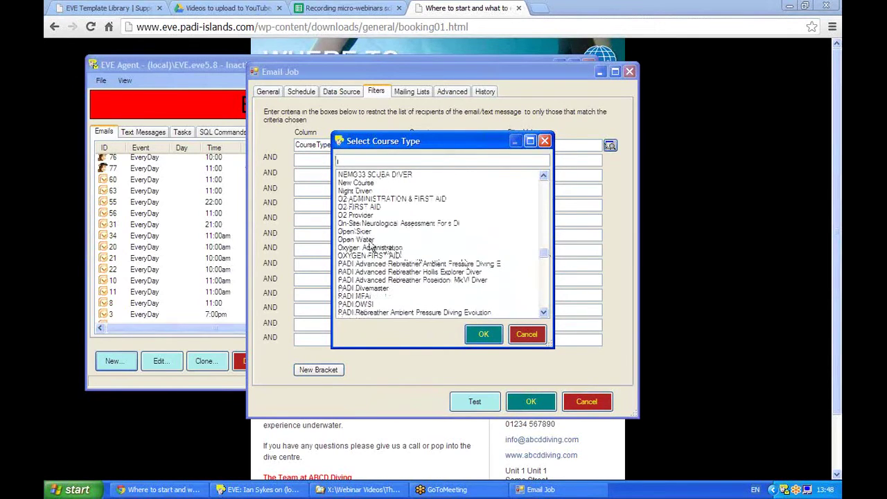
double_click(369, 240)
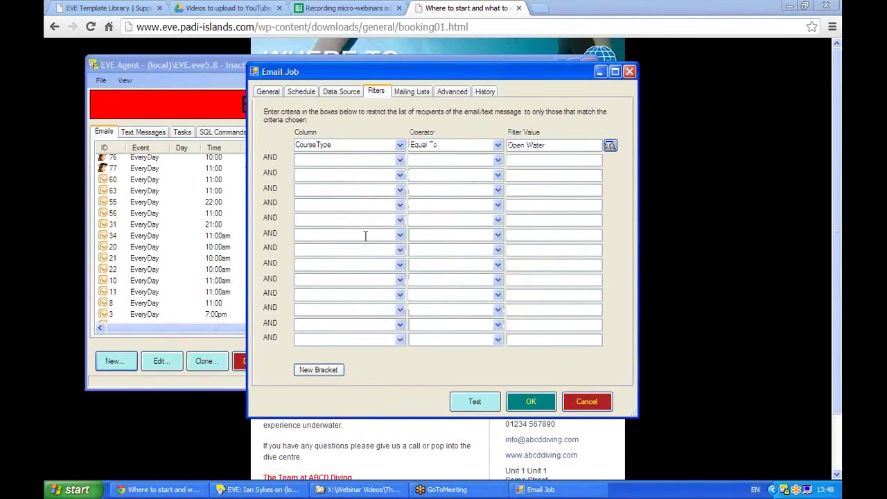
- Add a second filter, CourseType Equal To Junior Openwater, joined to the first with OR
left_click(297, 163)
left_click(400, 160)
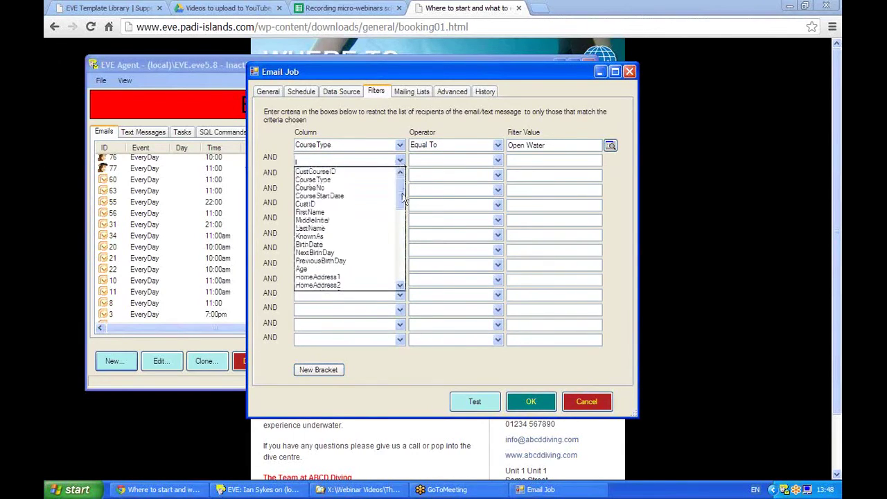
left_click(326, 180)
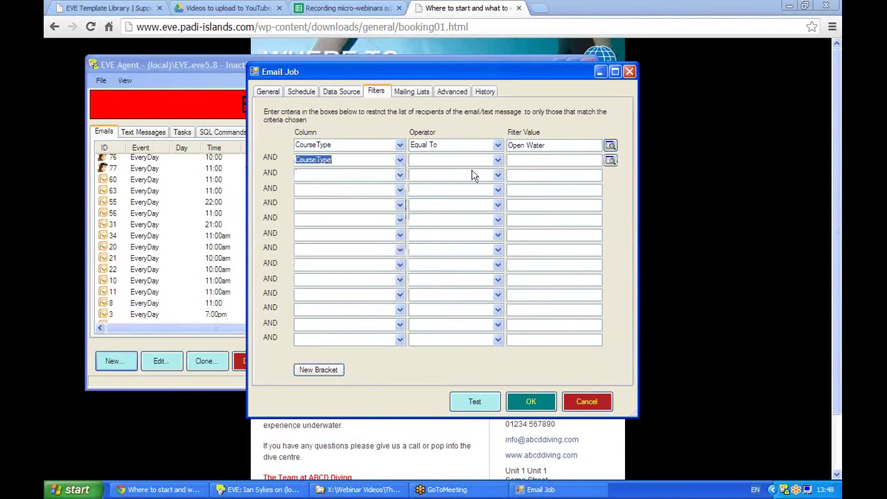
left_click(498, 160)
left_click(453, 173)
left_click(610, 161)
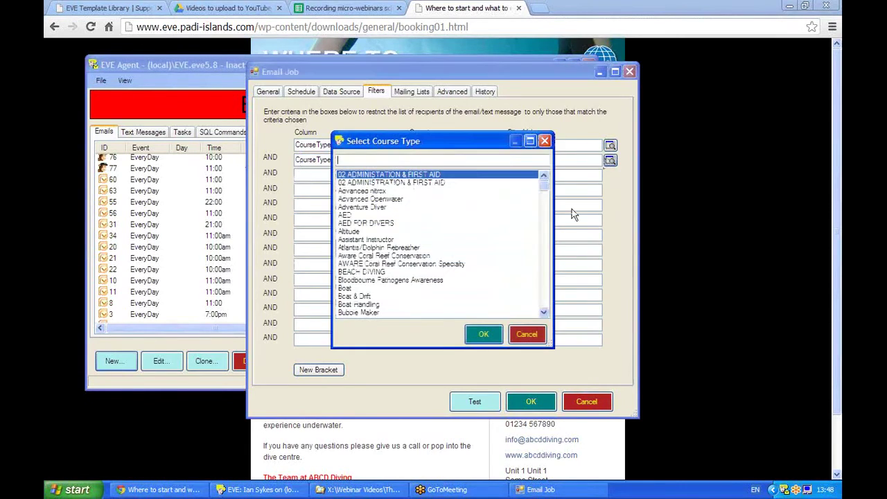
type("j")
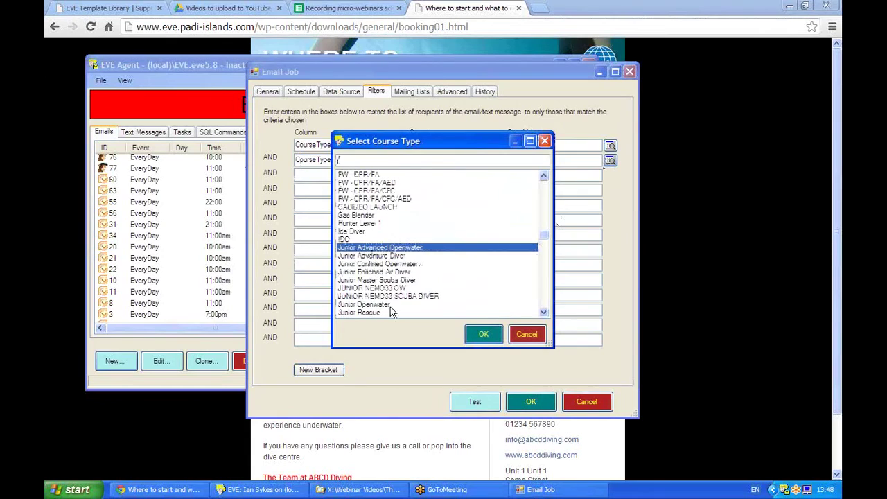
left_click(386, 305)
left_click(484, 334)
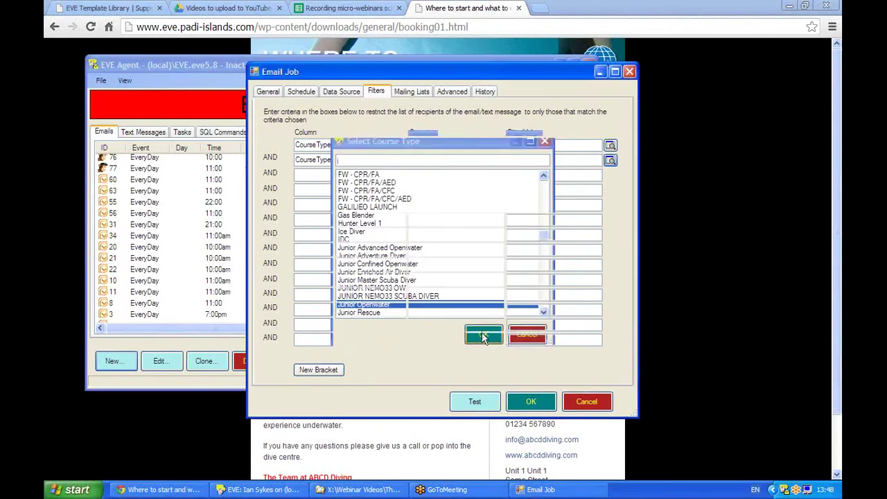
left_click(270, 158)
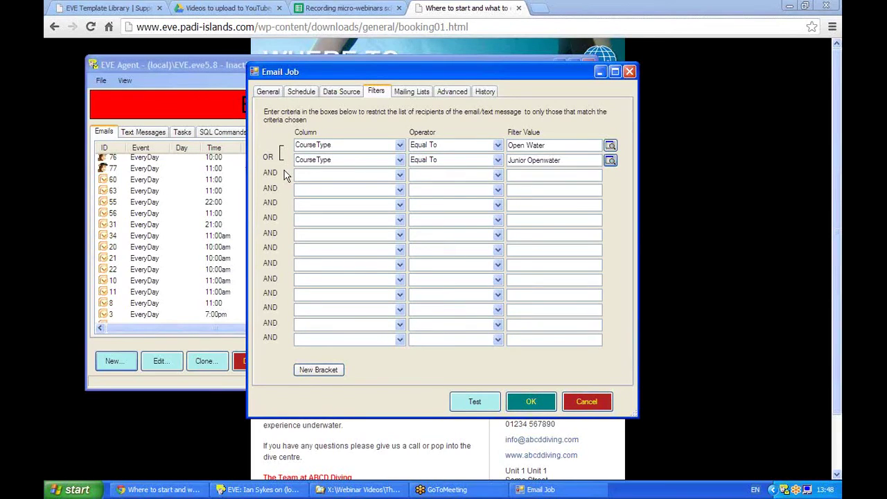
- Check the job's Data Source, Schedule and General settings, then show the Booking 01 template page
left_click(333, 98)
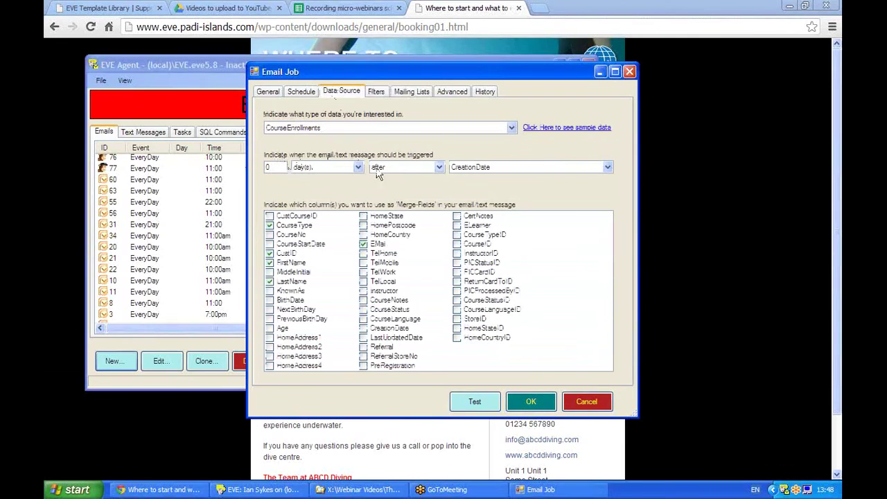
left_click(299, 93)
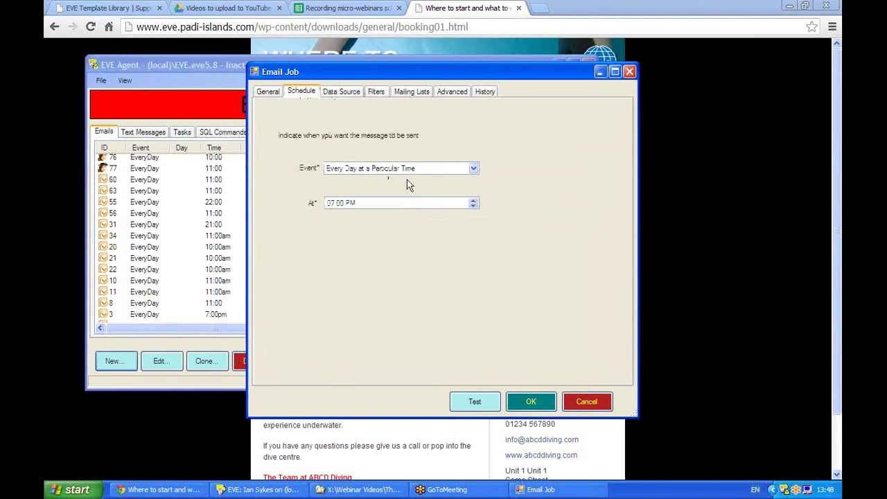
left_click(264, 97)
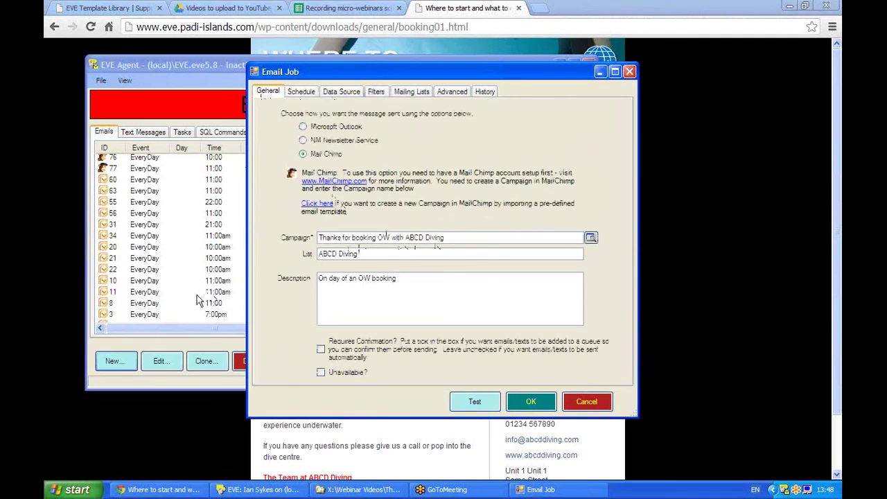
left_click(723, 284)
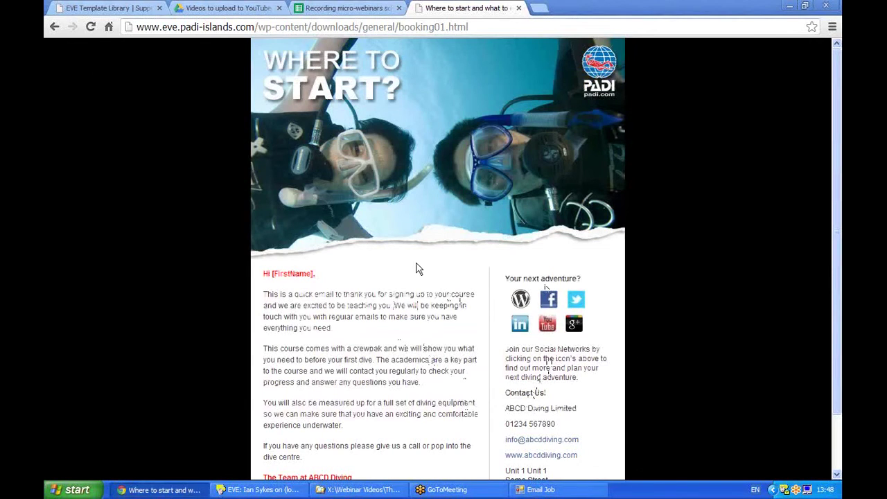
- Return to the EVE Email Job window with its MailChimp campaign settings
left_click(534, 489)
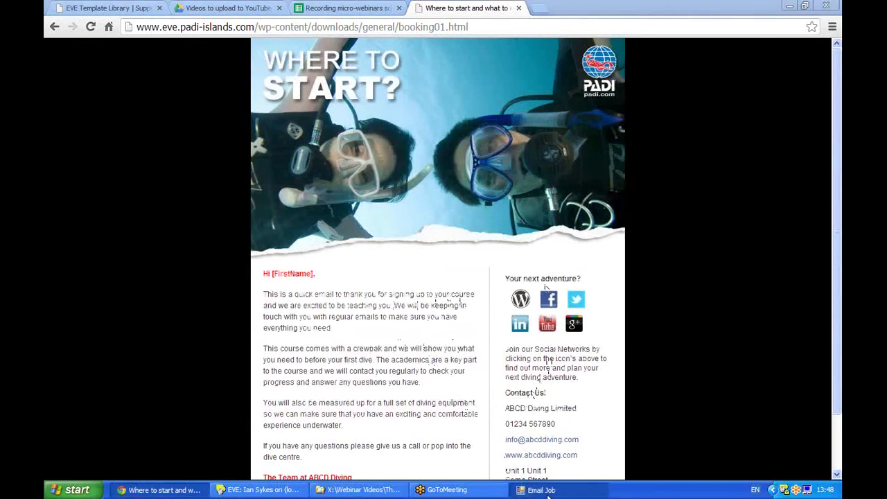